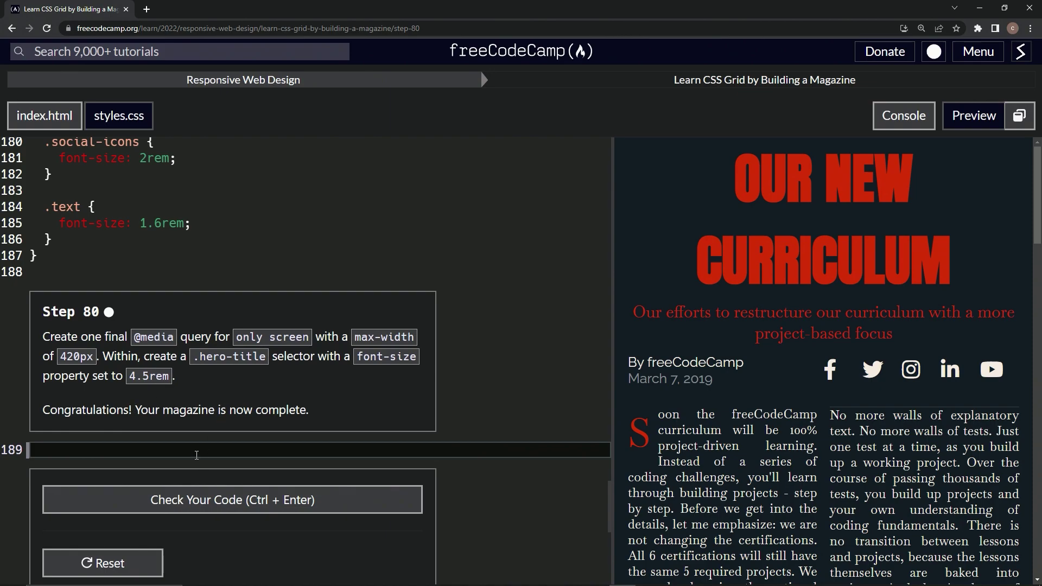
pyautogui.write('@')
pyautogui.write('medi')
pyautogui.write('a ')
pyautogui.write('only ')
pyautogui.write('creen ad')
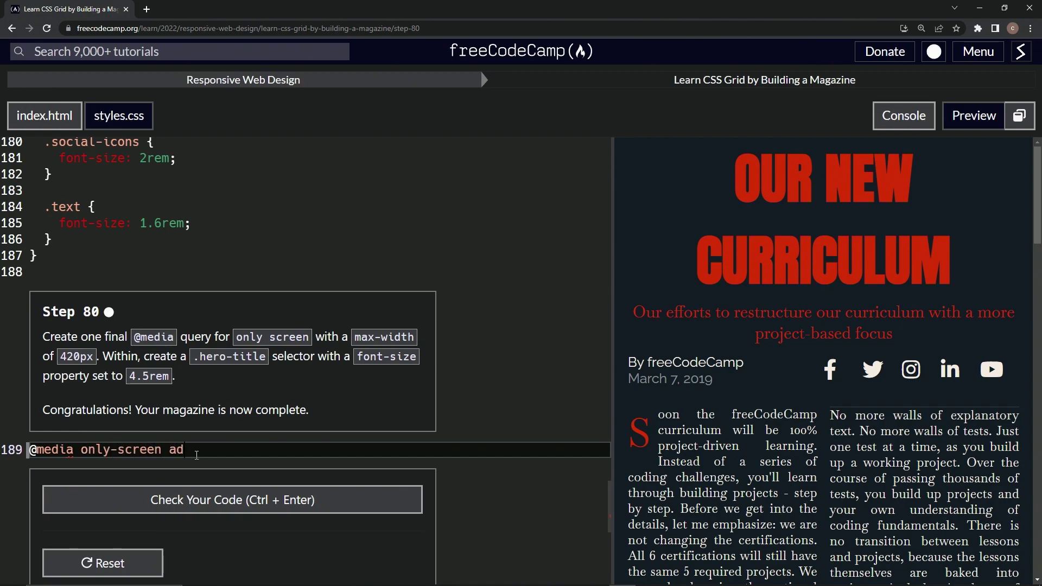
pyautogui.press('BackSpace')
pyautogui.write('nd (')
pyautogui.write('max-')
pyautogui.write('width: ')
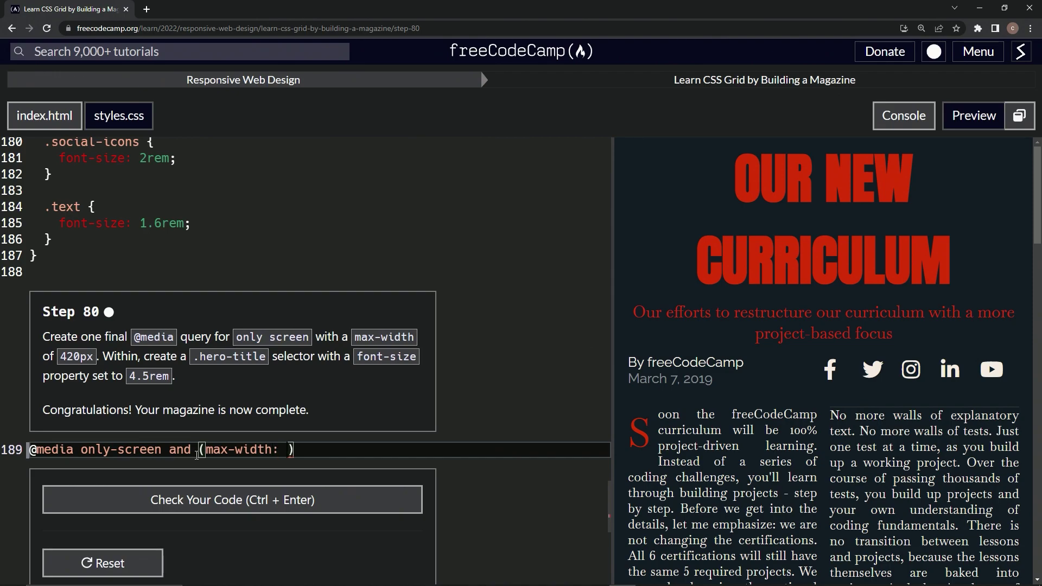
pyautogui.write('42')
pyautogui.write('0px')
pyautogui.press('Right')
pyautogui.write('{')
pyautogui.press('Return')
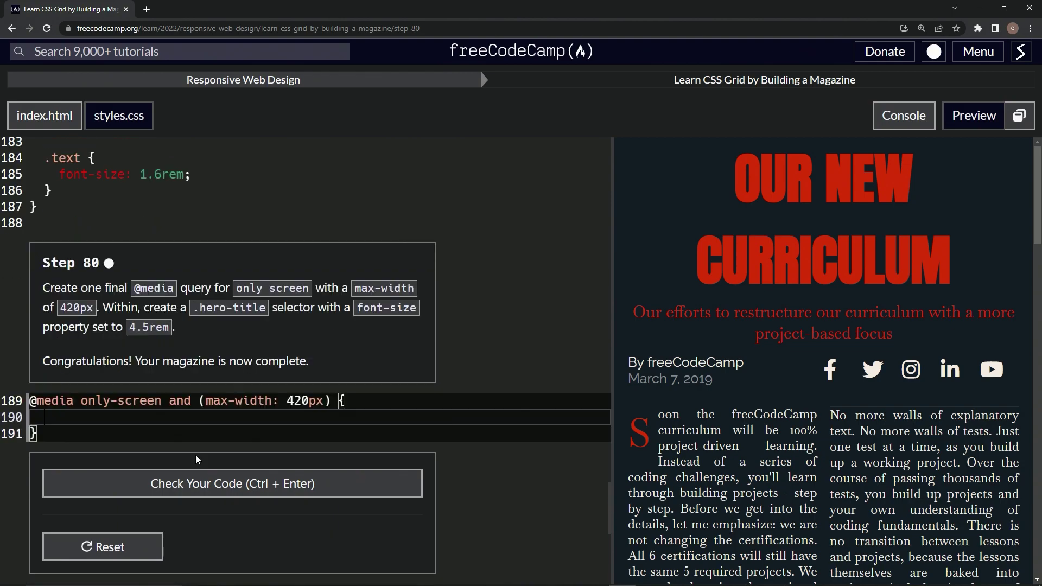
pyautogui.write('.h')
pyautogui.write('ero-title')
pyautogui.write(' {')
pyautogui.press('Return')
pyautogui.write('f')
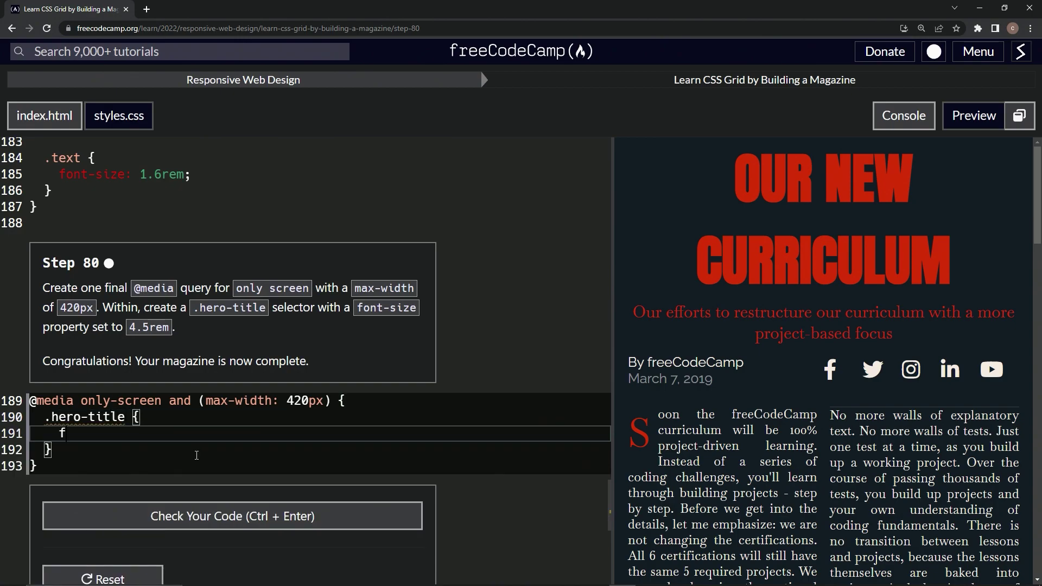
pyautogui.write('pnt')
pyautogui.press('BackSpace')
pyautogui.press('BackSpace')
pyautogui.press('BackSpace')
pyautogui.write('o')
pyautogui.write('nt-siz')
pyautogui.write('e: 4.')
pyautogui.write('5')
pyautogui.write('rem;')
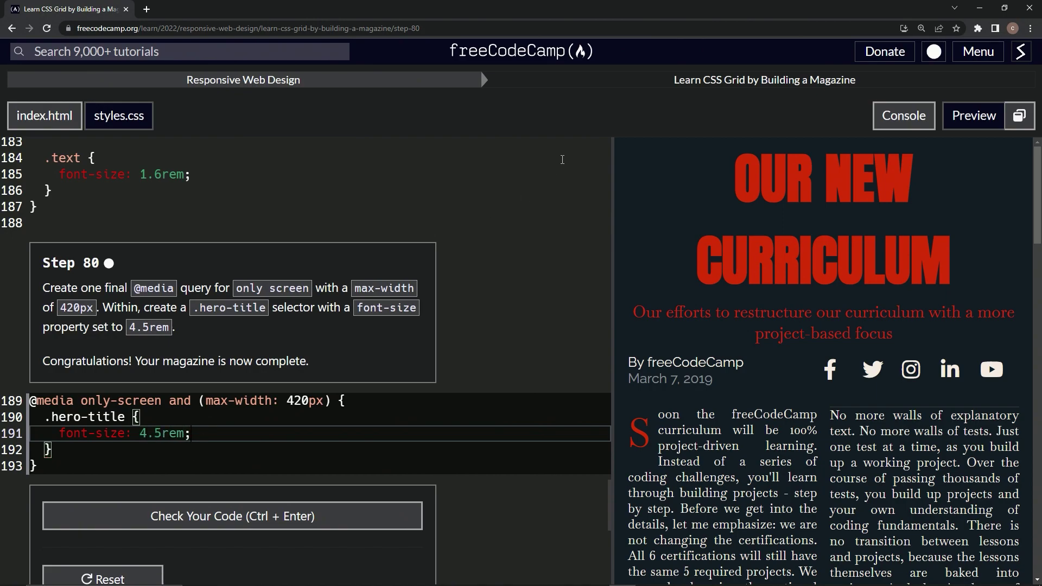
# Change 'only-screen' to 'only screen' and rerun the tests until step 80 passes.
pyautogui.click(288, 516)
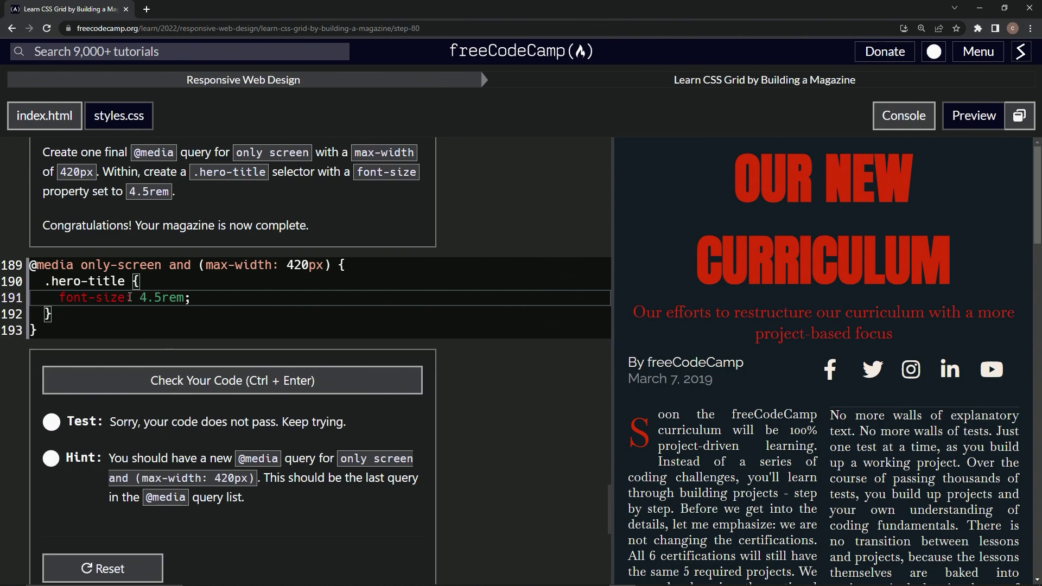
pyautogui.click(118, 267)
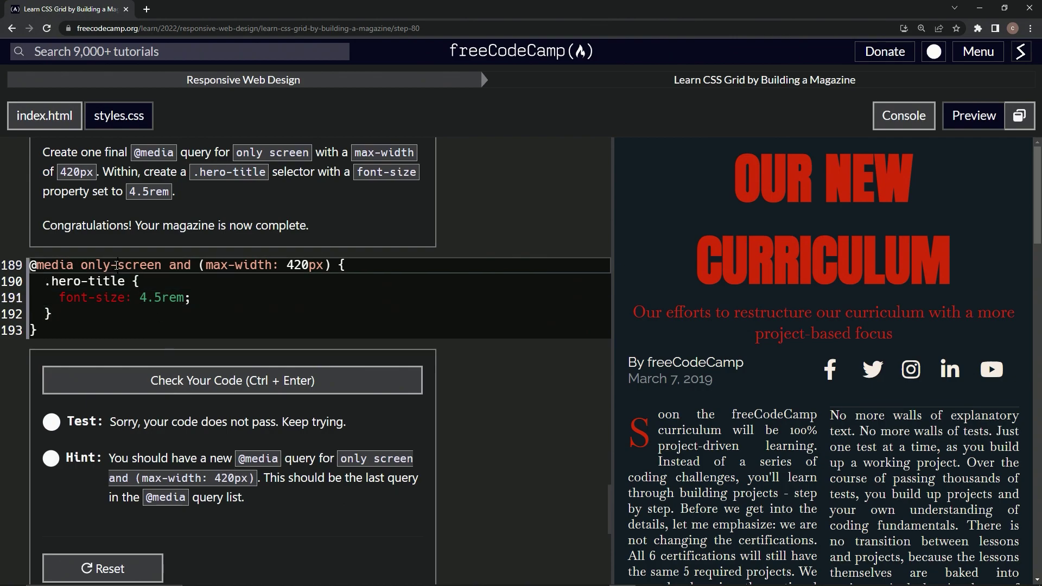
pyautogui.press('BackSpace')
pyautogui.click(205, 379)
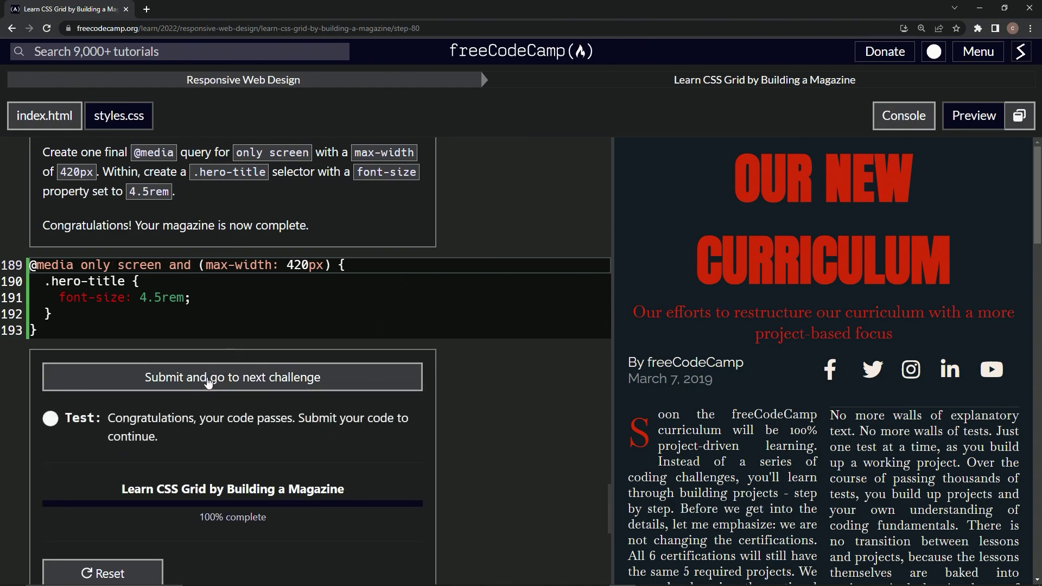
# Submit the passing step, then toggle the Magazine, Penguin and Ferris Wheel course sections.
pyautogui.click(209, 379)
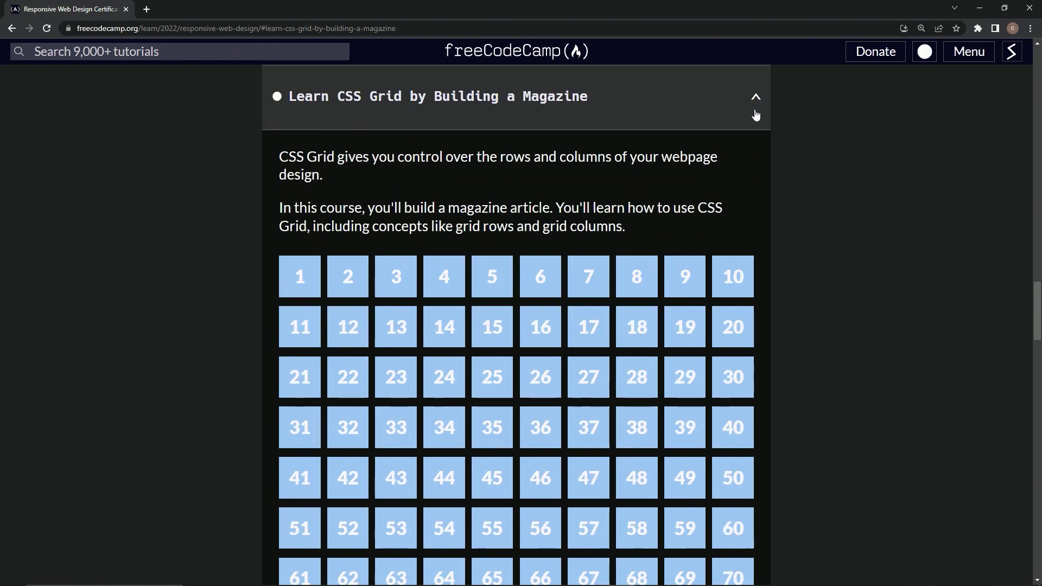
pyautogui.click(756, 113)
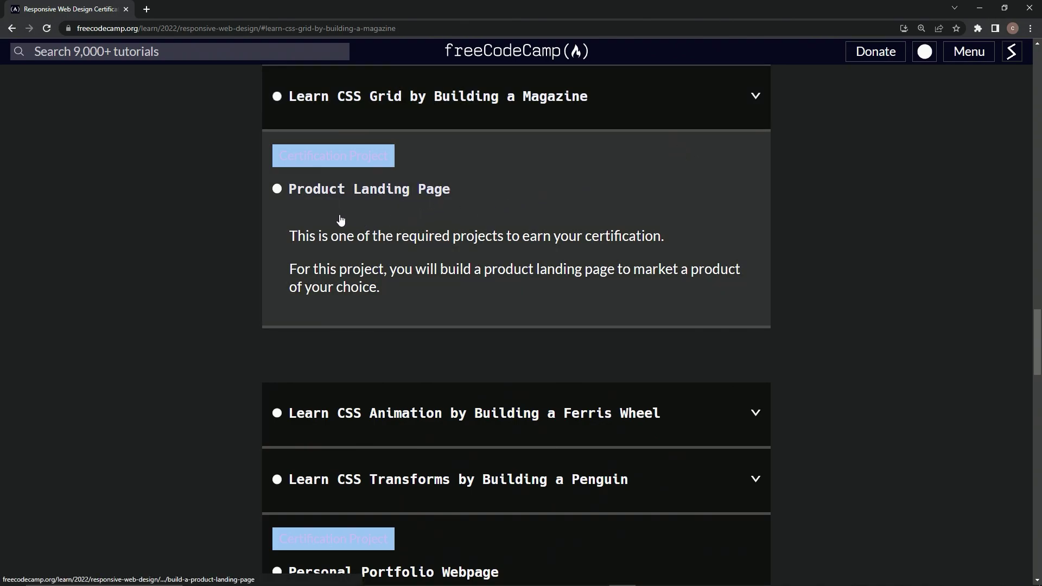
pyautogui.scroll(-3, 340, 220)
pyautogui.scroll(-4, 392, 272)
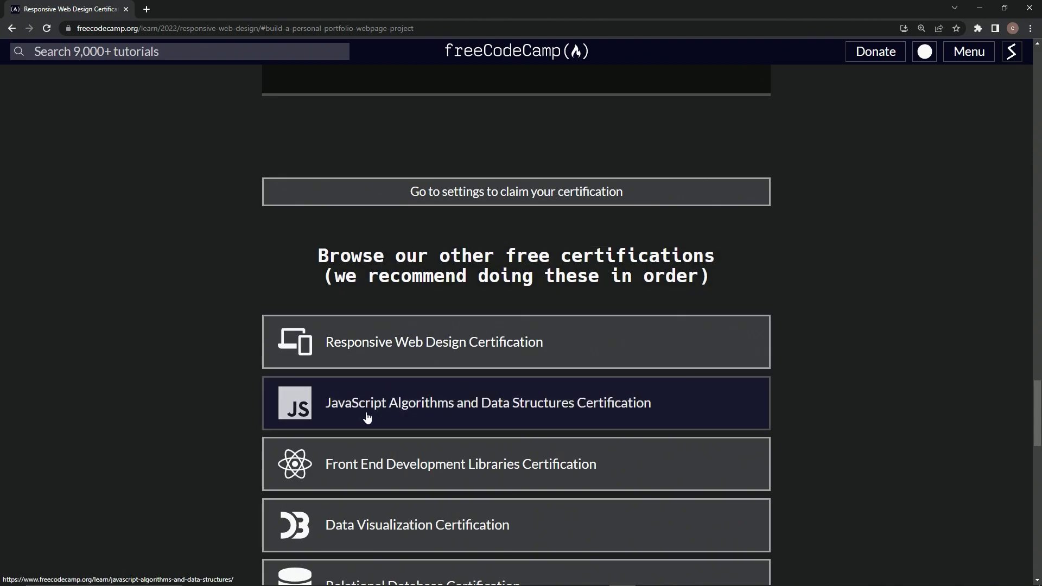
pyautogui.scroll(3, 429, 386)
pyautogui.scroll(2, 551, 264)
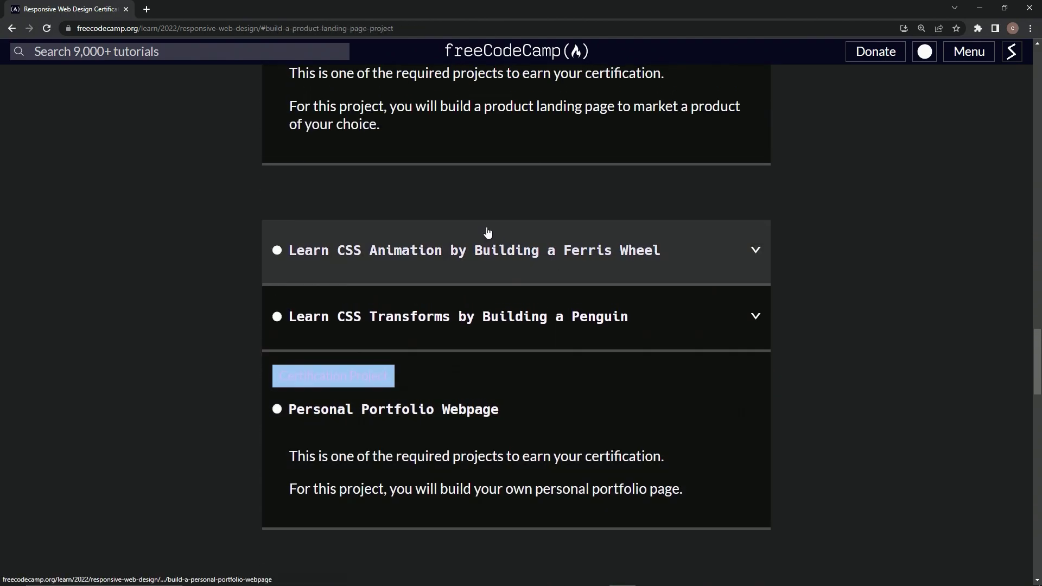
pyautogui.scroll(2, 530, 180)
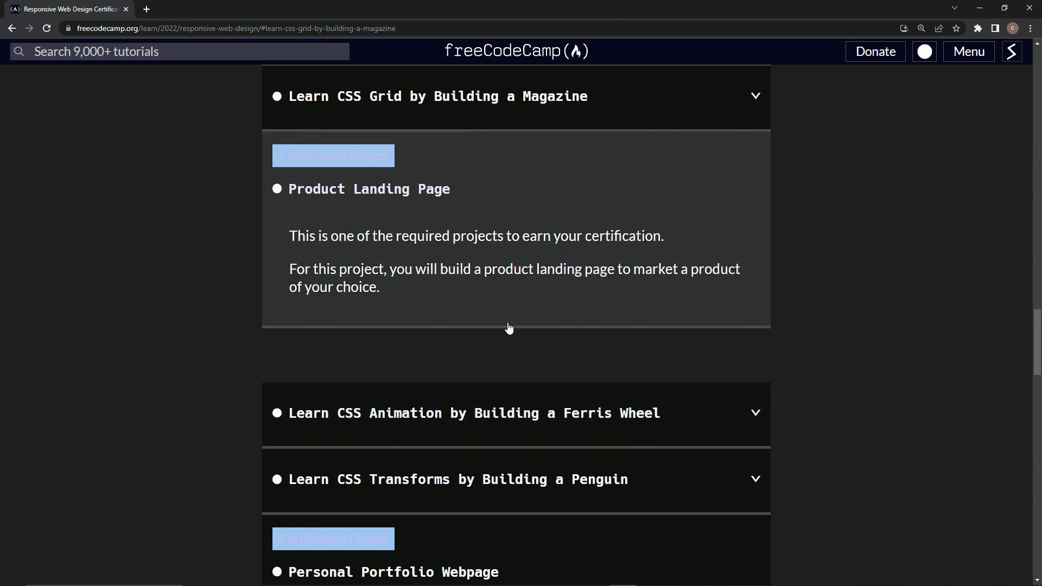
pyautogui.click(529, 487)
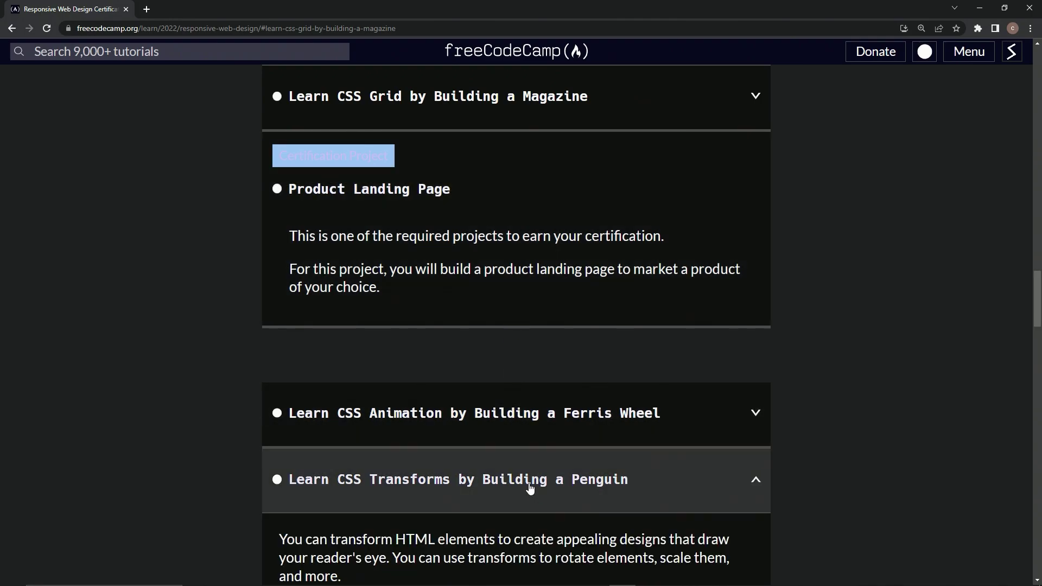
pyautogui.scroll(-5, 530, 486)
pyautogui.scroll(-5, 535, 453)
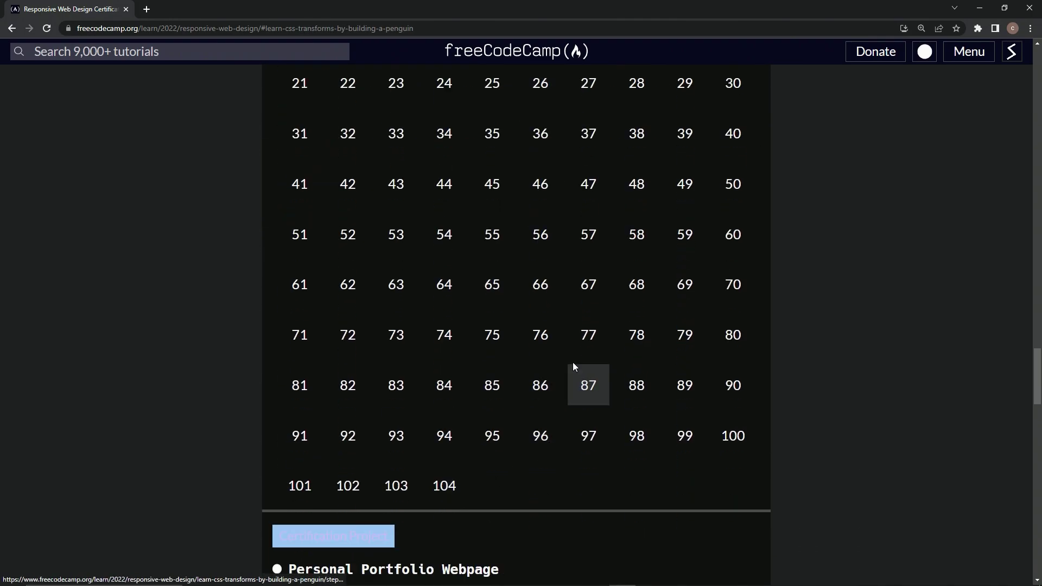
pyautogui.scroll(3, 572, 367)
pyautogui.scroll(-4, 581, 302)
pyautogui.scroll(3, 573, 221)
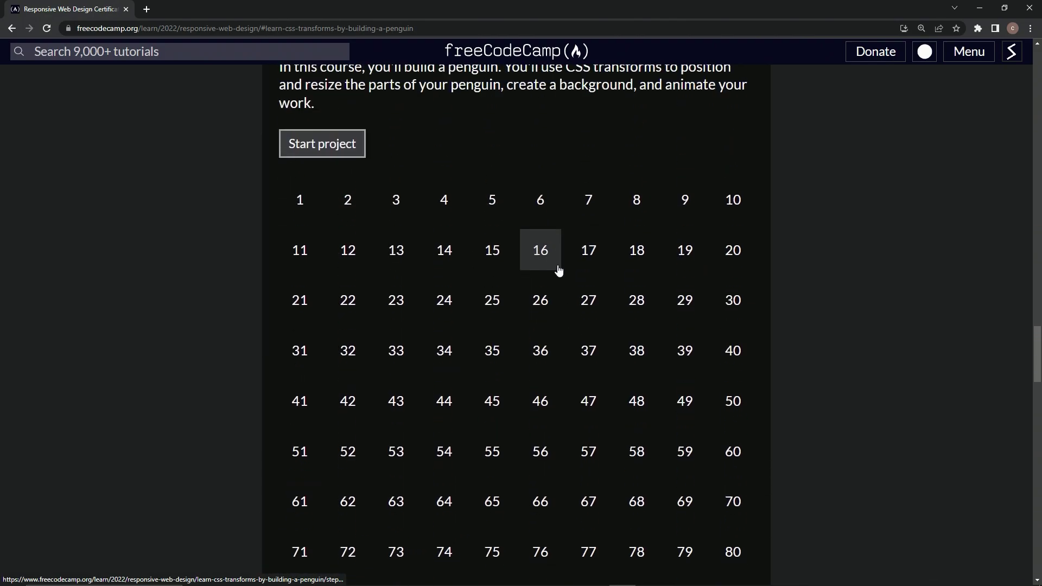
pyautogui.scroll(-3, 541, 318)
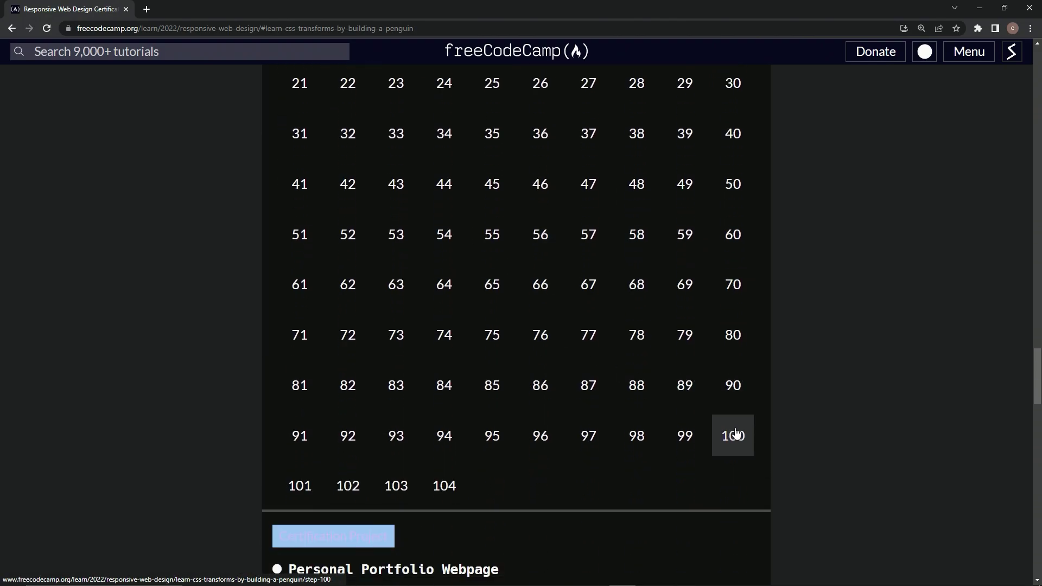
pyautogui.scroll(2, 724, 367)
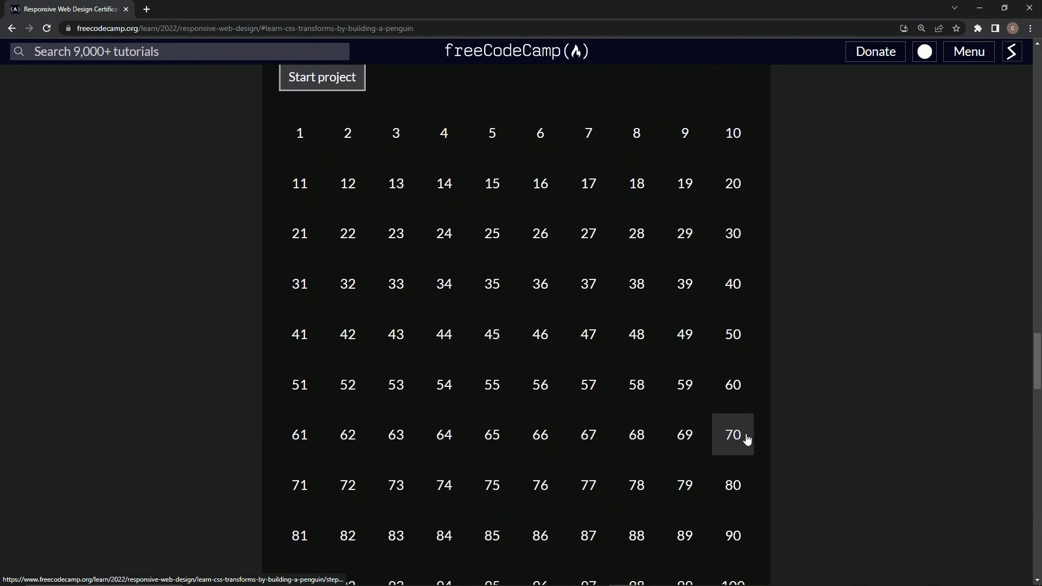
pyautogui.scroll(-1, 736, 452)
pyautogui.scroll(-2, 733, 408)
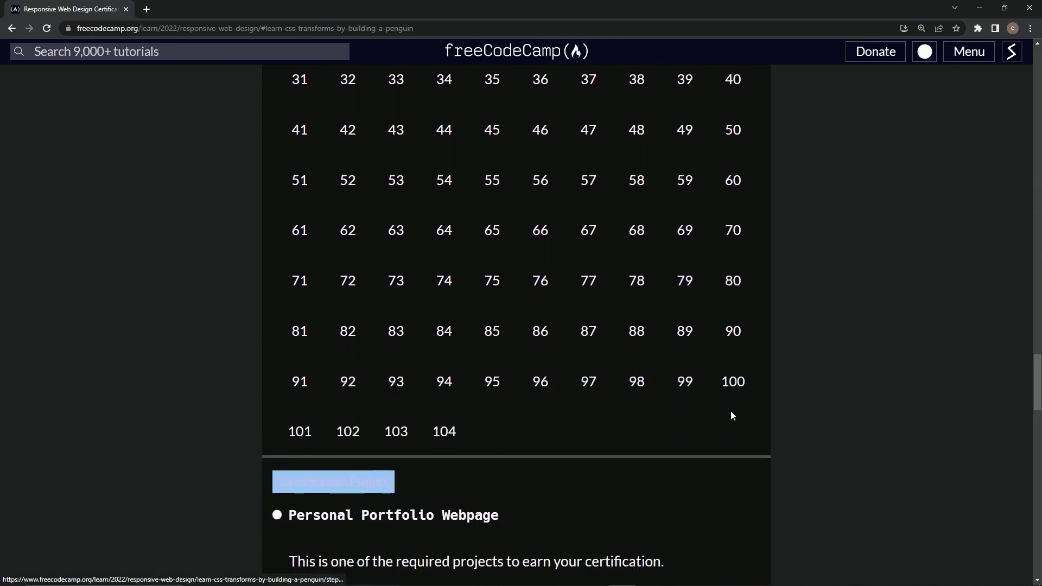
pyautogui.scroll(4, 722, 384)
pyautogui.scroll(3, 652, 351)
pyautogui.scroll(2, 606, 313)
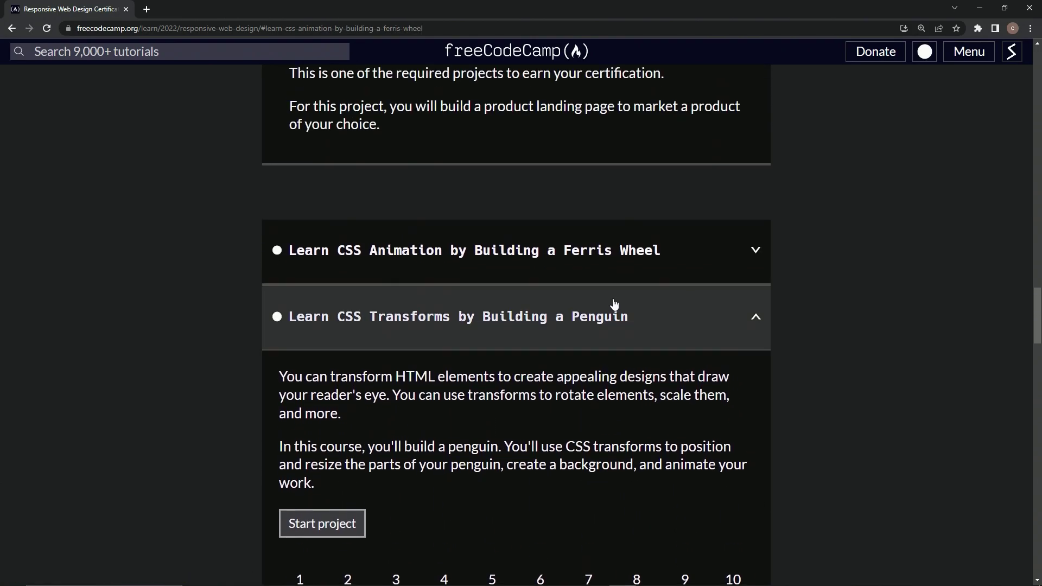
pyautogui.click(622, 308)
pyautogui.click(648, 254)
pyautogui.scroll(-1, 646, 252)
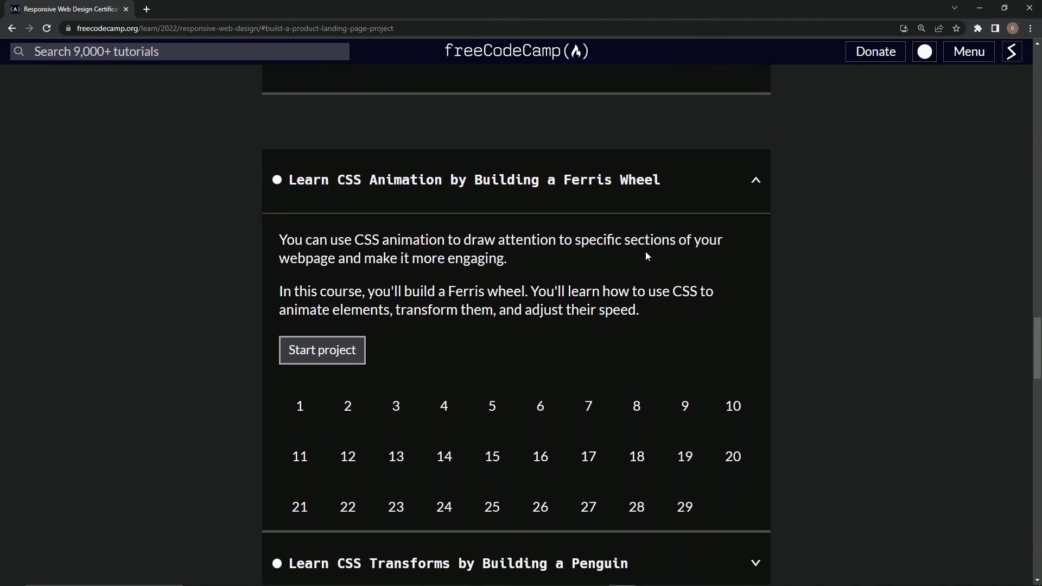
pyautogui.scroll(-2, 627, 261)
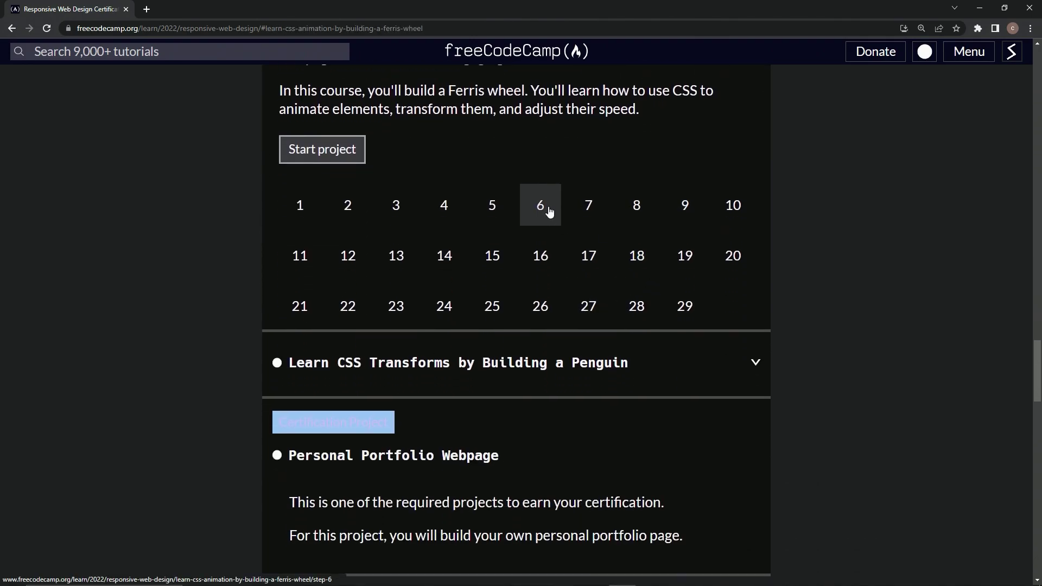
pyautogui.scroll(2, 546, 210)
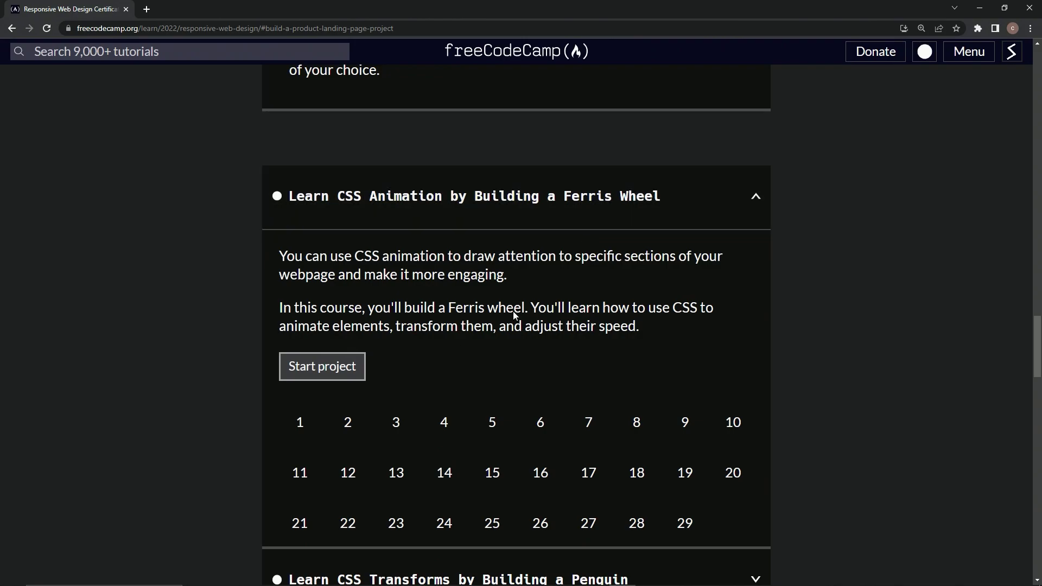
pyautogui.click(726, 204)
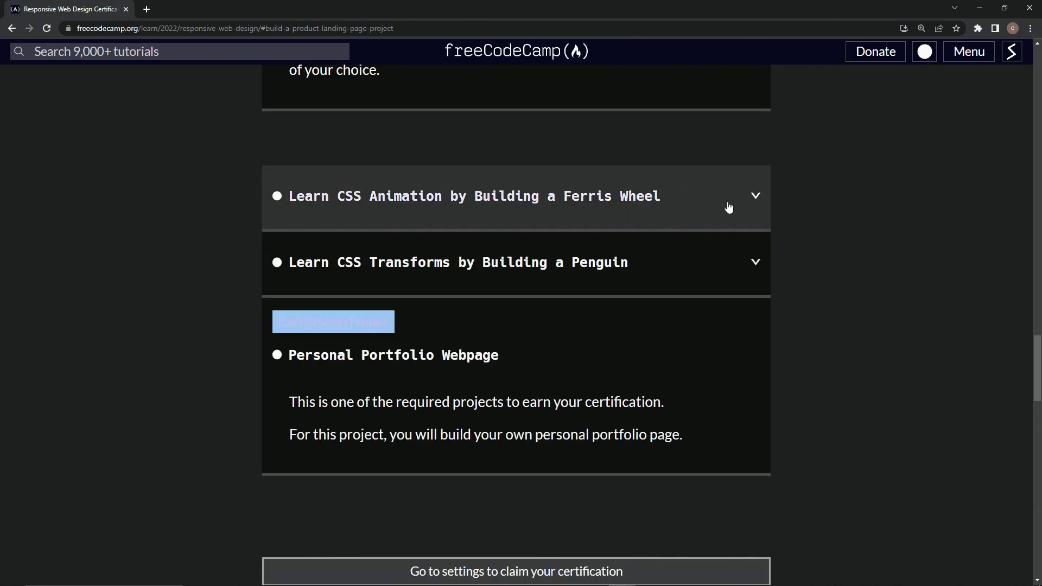
pyautogui.scroll(1, 675, 228)
pyautogui.scroll(1, 674, 227)
pyautogui.scroll(2, 514, 163)
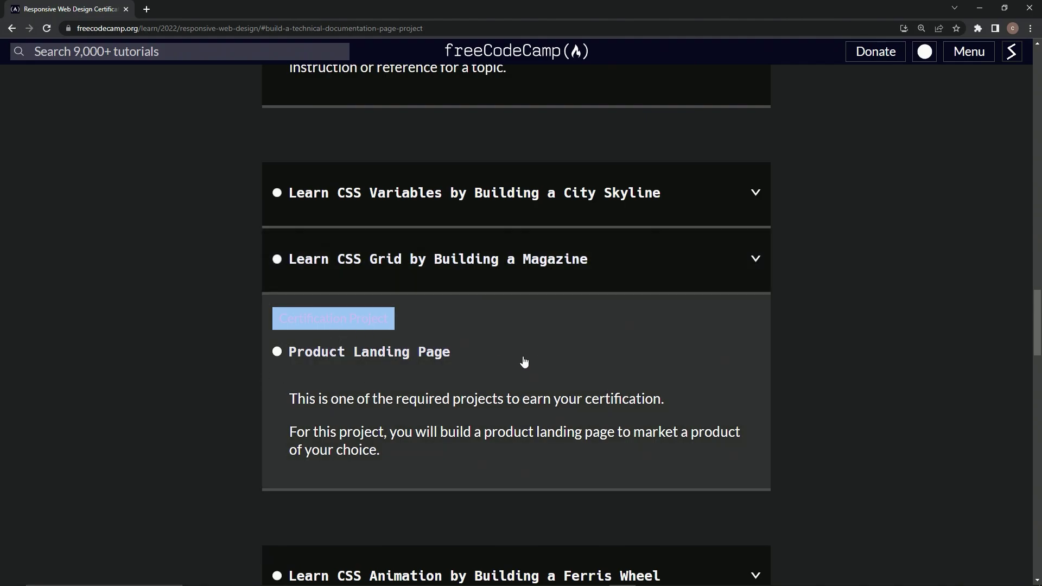
# Open the Product Landing Page certification project from the course map.
pyautogui.click(535, 338)
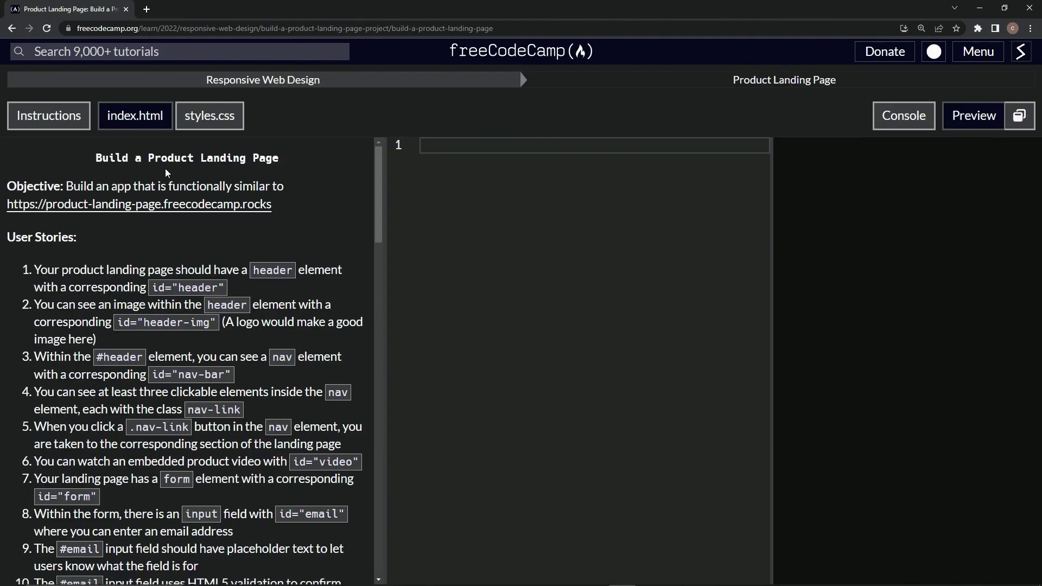